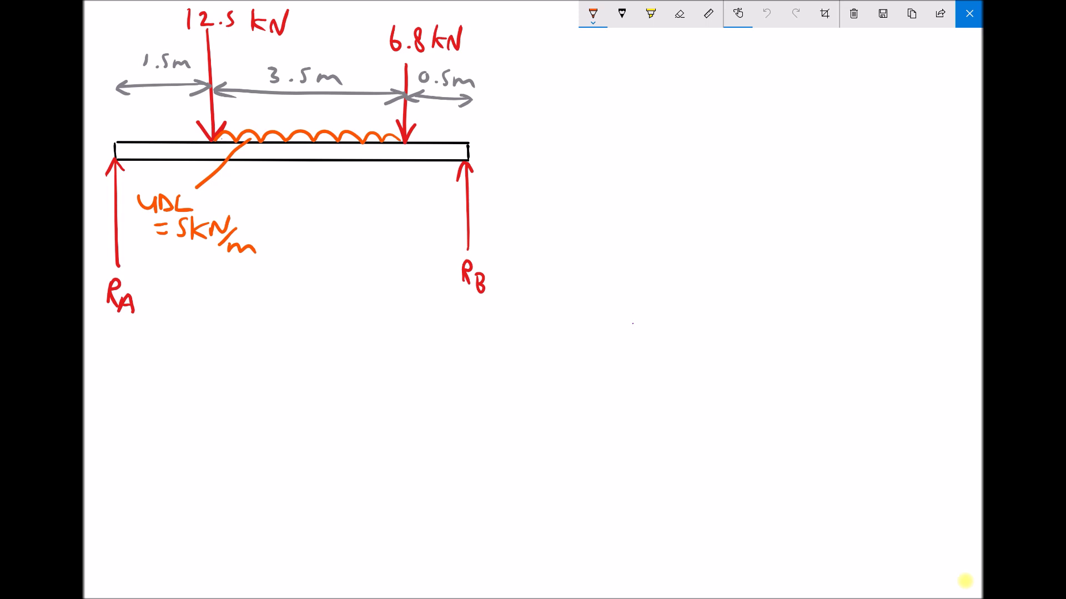
Step: Switch the pen to purple and dot both UDL ends under 12.5 kN and 6.8 kN
left_click(592, 13)
left_click(515, 164)
left_click(209, 149)
left_click(403, 151)
Step: Draw four adjoining purple rectangles right of the beam, undoing one stray stroke
mouse_move(655, 87)
left_mouse_down()
mouse_move(592, 86)
mouse_move(592, 103)
mouse_move(658, 87)
left_mouse_up()
key("ctrl+z")
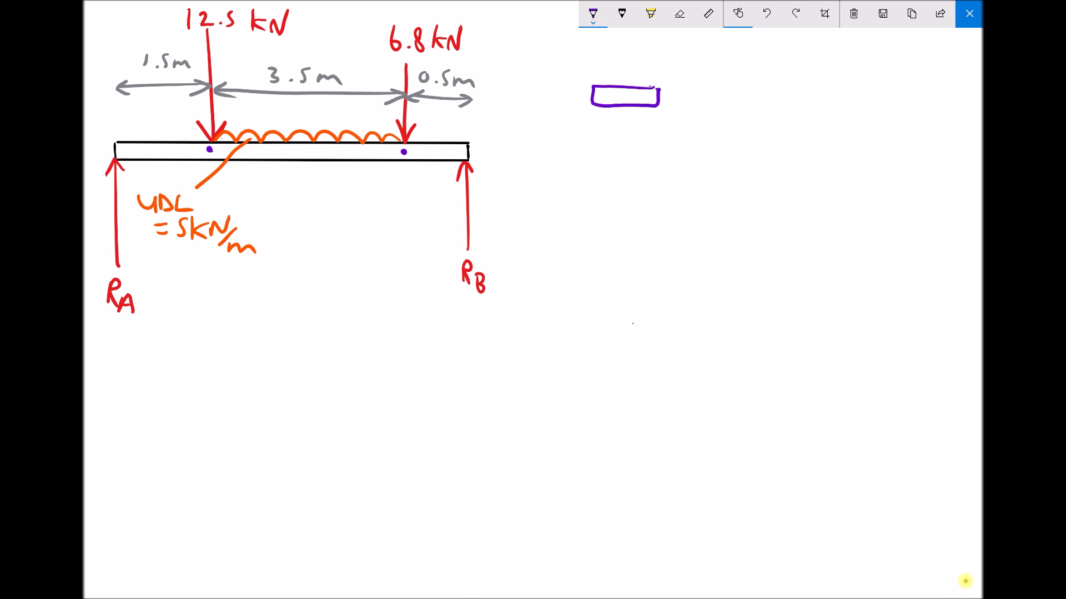
mouse_move(658, 105)
left_mouse_down()
mouse_move(717, 99)
mouse_move(713, 87)
mouse_move(647, 91)
left_mouse_up()
mouse_move(719, 104)
left_mouse_down()
mouse_move(776, 101)
mouse_move(776, 86)
mouse_move(713, 88)
left_mouse_up()
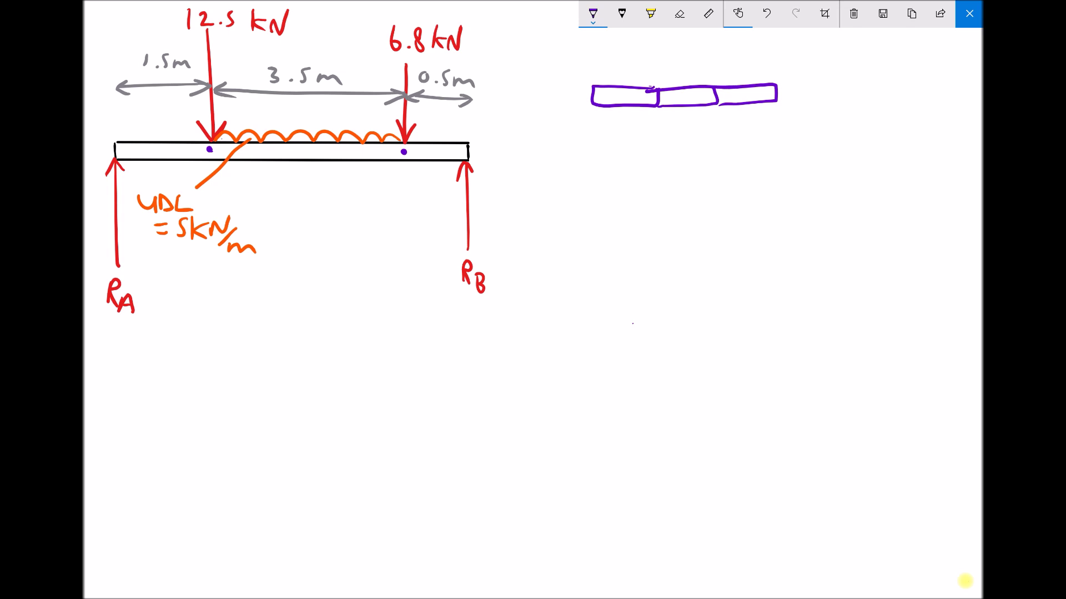
mouse_move(782, 100)
left_mouse_down()
mouse_move(801, 83)
mouse_move(776, 82)
left_mouse_up()
Step: Hatch the four rectangles with diagonal strokes and begin writing W = below the bar
left_click_drag(597, 92, 620, 102)
mouse_move(628, 92)
left_mouse_down()
mouse_move(654, 104)
mouse_move(693, 102)
left_mouse_up()
mouse_move(702, 90)
left_mouse_down()
mouse_move(709, 102)
mouse_move(784, 98)
left_mouse_up()
left_click_drag(787, 85, 793, 94)
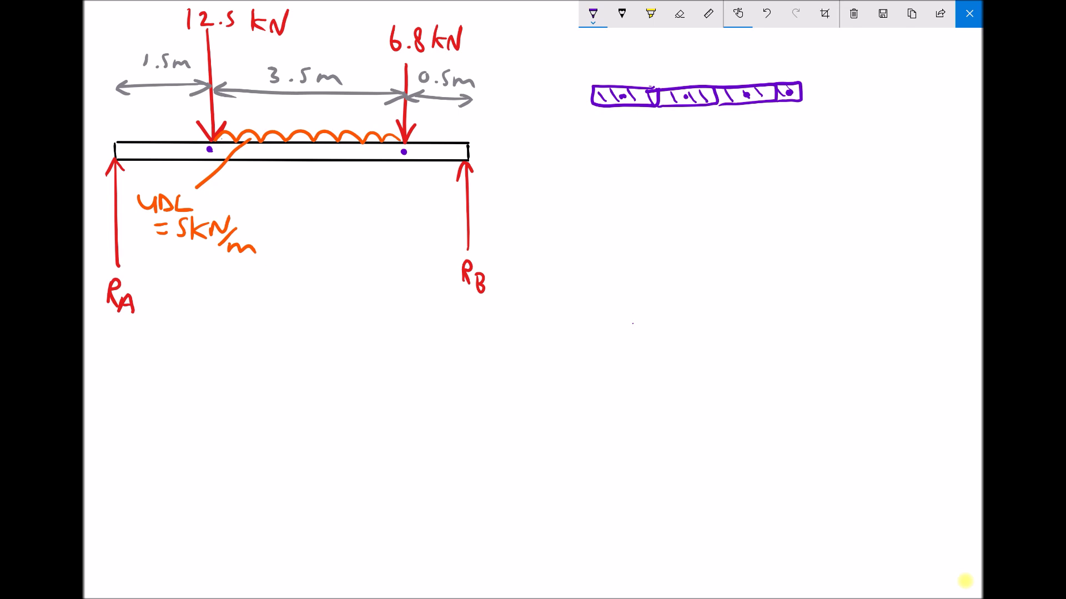
mouse_move(654, 131)
left_mouse_down()
mouse_move(678, 153)
mouse_move(683, 132)
mouse_move(724, 133)
mouse_move(724, 146)
mouse_move(749, 133)
mouse_move(757, 149)
mouse_move(787, 132)
mouse_move(767, 143)
left_mouse_up()
Step: Handwrite W = 5x3.5 = 17.5 kN beneath the hatched bar
mouse_move(773, 128)
left_mouse_down()
mouse_move(779, 149)
mouse_move(800, 127)
mouse_move(825, 143)
left_mouse_up()
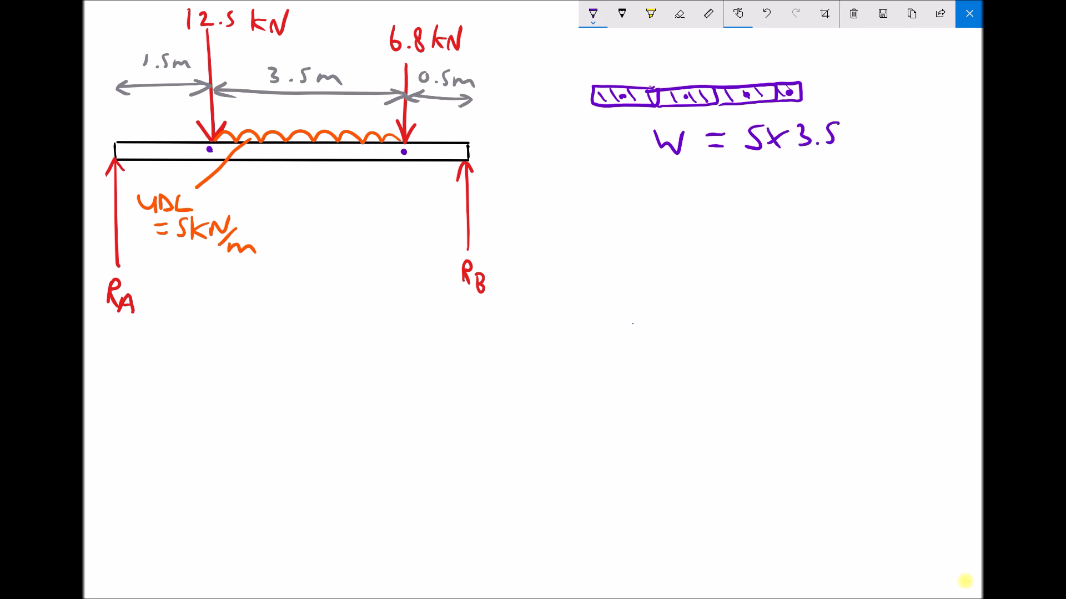
left_click_drag(714, 173, 731, 172)
left_click_drag(714, 180, 755, 184)
mouse_move(763, 167)
left_mouse_down()
mouse_move(784, 166)
mouse_move(777, 186)
mouse_move(821, 183)
left_mouse_up()
left_click(788, 184)
left_click_drag(828, 173, 838, 183)
mouse_move(842, 183)
left_mouse_down()
mouse_move(842, 164)
mouse_move(861, 158)
left_mouse_up()
Step: Double underline the 17.5 kN result, keeping the purple pen selected
mouse_move(764, 195)
left_mouse_down()
mouse_move(833, 197)
mouse_move(820, 208)
left_mouse_up()
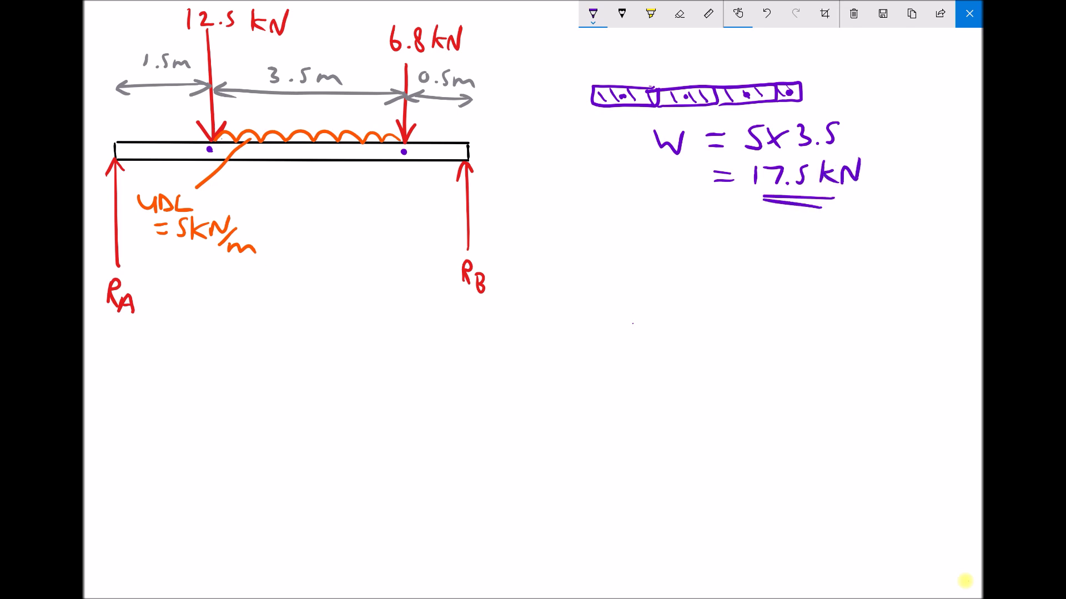
left_click(650, 13)
left_click(592, 13)
Step: Draw a downward point-load arrow below the beam labelled 17.5kN
left_click_drag(309, 150, 311, 226)
mouse_move(303, 210)
left_mouse_down()
mouse_move(327, 211)
mouse_move(310, 251)
mouse_move(324, 239)
mouse_move(323, 252)
mouse_move(346, 254)
left_mouse_up()
left_click(341, 254)
left_click_drag(364, 234, 362, 254)
mouse_move(377, 242)
left_mouse_down()
mouse_move(380, 254)
mouse_move(398, 235)
left_mouse_up()
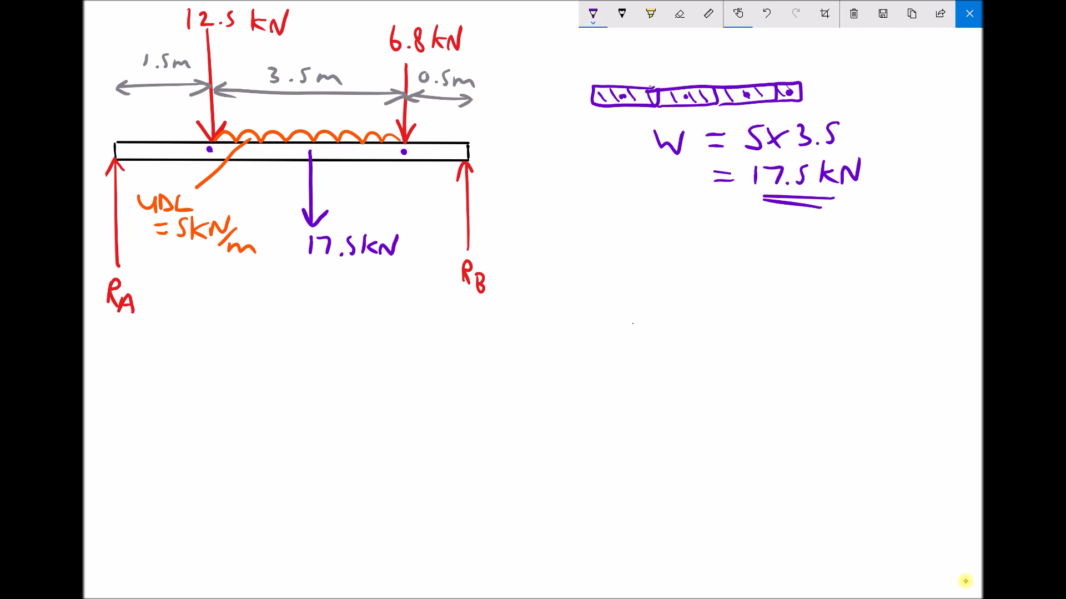
Step: Add a double-headed dimension arrow labelled 1.75m from the UDL's left end
mouse_move(308, 119)
left_mouse_down()
mouse_move(224, 110)
mouse_move(229, 124)
mouse_move(300, 127)
left_mouse_up()
mouse_move(247, 98)
left_mouse_down()
mouse_move(246, 110)
mouse_move(271, 101)
mouse_move(267, 113)
left_mouse_up()
left_click(254, 109)
mouse_move(283, 98)
left_mouse_down()
mouse_move(277, 112)
mouse_move(304, 110)
left_mouse_up()
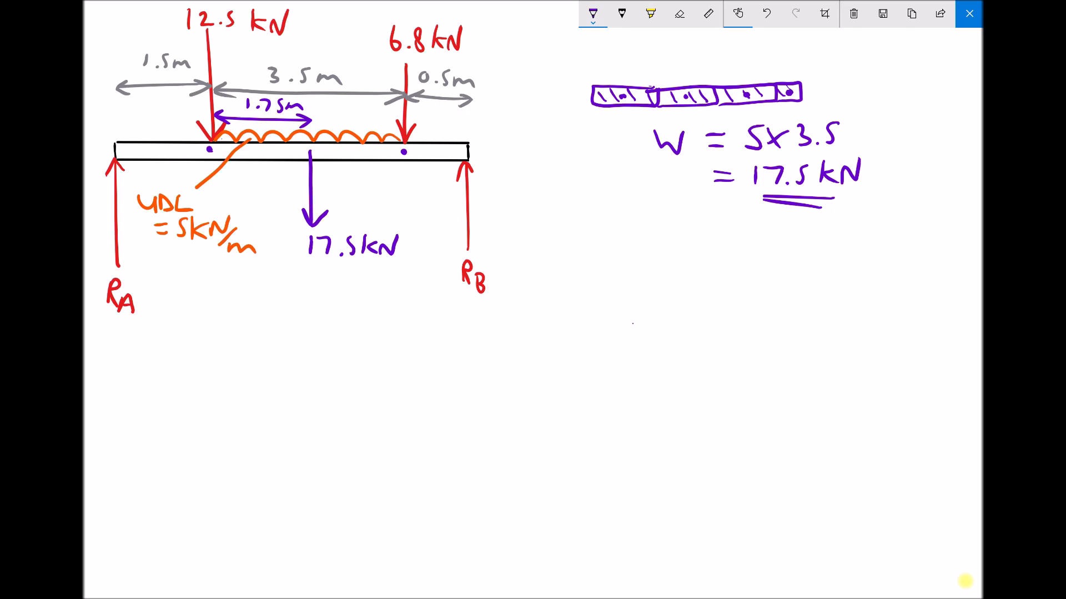
Step: Highlight the 17.5 kN result and the 1.75m dimension in yellow, undoing one stroke
left_click(650, 13)
left_click_drag(859, 177, 756, 177)
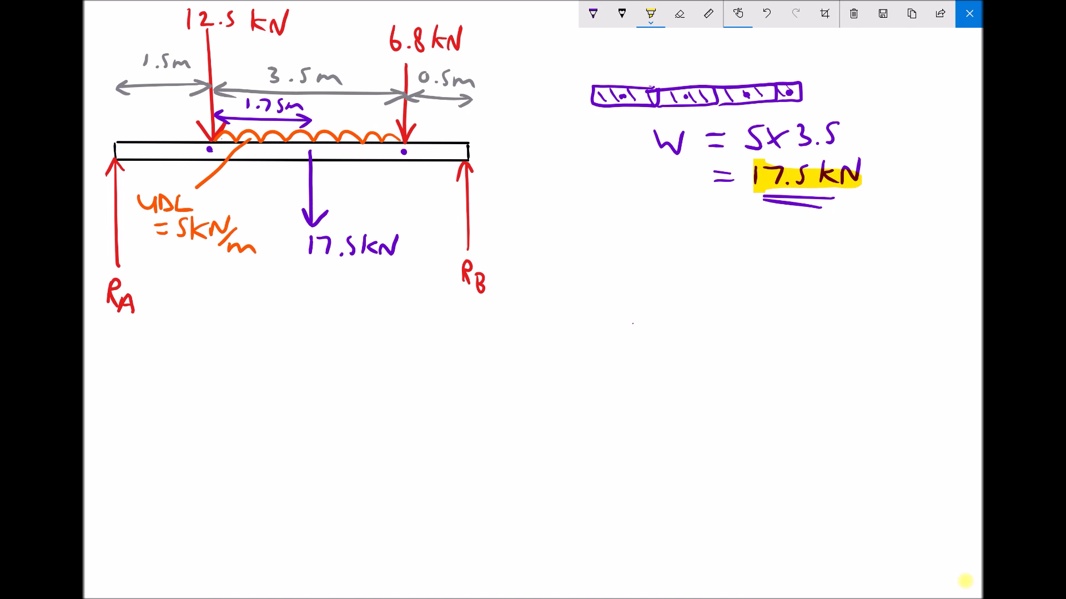
key("ctrl+z")
left_click_drag(302, 106, 239, 106)
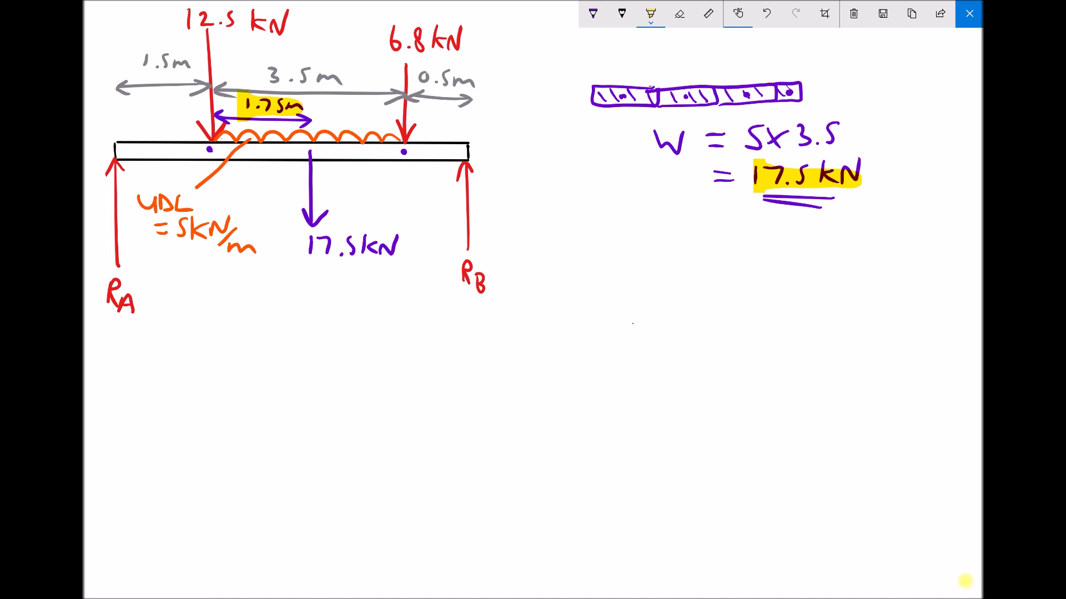
Step: Cross out the UDL = 5kN/m label with a purple X
left_click(592, 14)
left_click_drag(235, 192, 172, 246)
left_click_drag(180, 192, 240, 258)
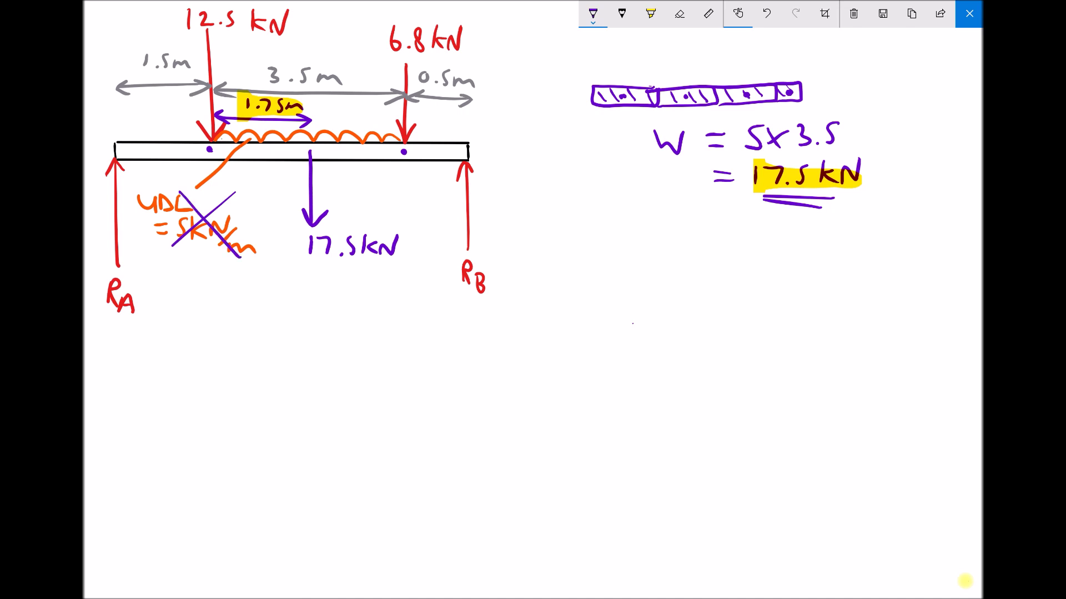
Step: Erase the crossed-out UDL = 5kN/m label, its orange leader and the wavy UDL line
left_click(679, 14)
mouse_move(234, 195)
left_mouse_down()
mouse_move(183, 222)
mouse_move(156, 204)
mouse_move(162, 229)
mouse_move(241, 248)
left_mouse_up()
left_click_drag(222, 164, 311, 136)
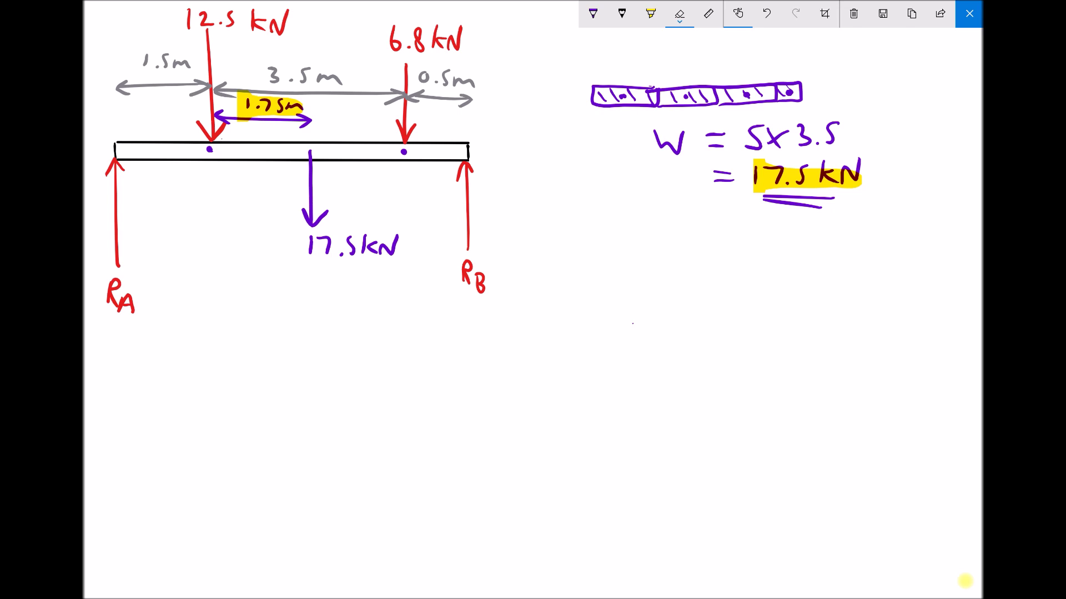
left_click(592, 13)
Step: Handwrite the circled equation ① ΣCWM = ΣACWM in purple beneath the 17.5 kN result
left_click(593, 13)
left_click(593, 13)
mouse_move(646, 229)
left_mouse_down()
mouse_move(619, 235)
mouse_move(618, 249)
mouse_move(644, 255)
left_mouse_up()
mouse_move(670, 232)
left_mouse_down()
mouse_move(656, 242)
mouse_move(671, 245)
left_mouse_up()
mouse_move(671, 234)
left_mouse_down()
mouse_move(698, 250)
mouse_move(723, 250)
left_mouse_up()
left_click_drag(735, 232, 750, 231)
mouse_move(737, 241)
left_mouse_down()
mouse_move(774, 223)
mouse_move(795, 249)
left_mouse_up()
left_click_drag(804, 234, 801, 248)
left_click_drag(833, 232, 823, 247)
mouse_move(837, 230)
left_mouse_down()
mouse_move(849, 245)
mouse_move(857, 231)
mouse_move(902, 251)
left_mouse_up()
mouse_move(581, 236)
left_mouse_down()
mouse_move(570, 255)
mouse_move(589, 226)
left_mouse_up()
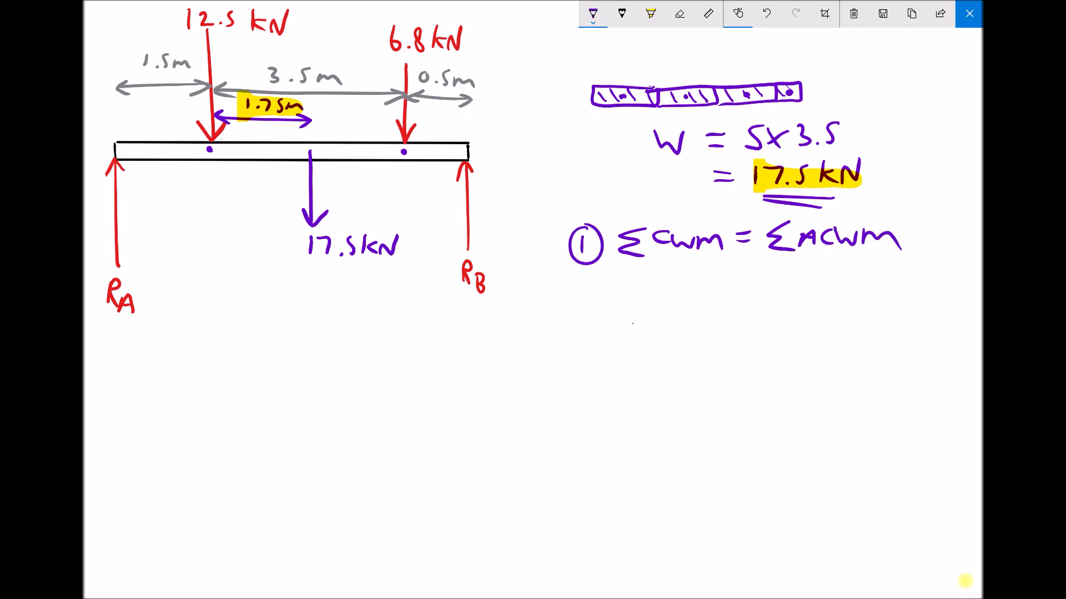